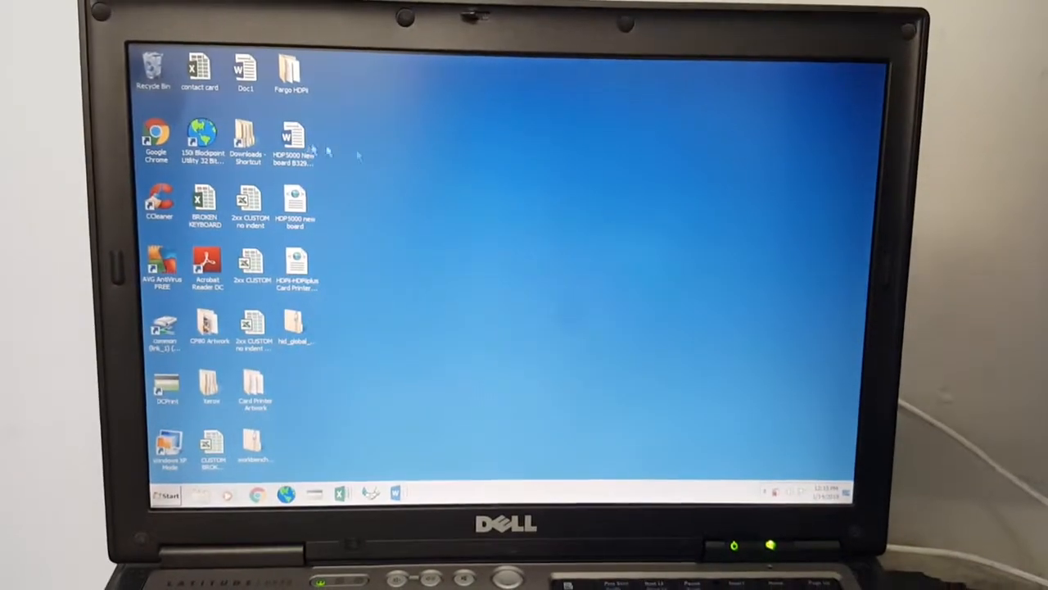
Show the Start menu with its Devices and Printers entry
left_click(161, 496)
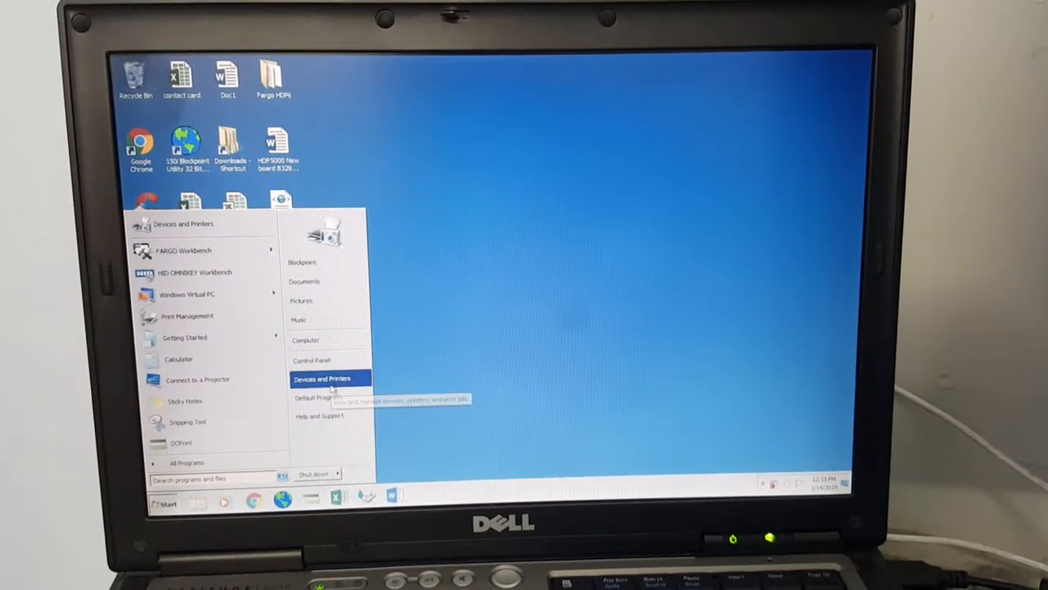
From Devices and Printers, reach the HDP5000 Card Printer's Printing Preferences via its context menu
left_click(331, 379)
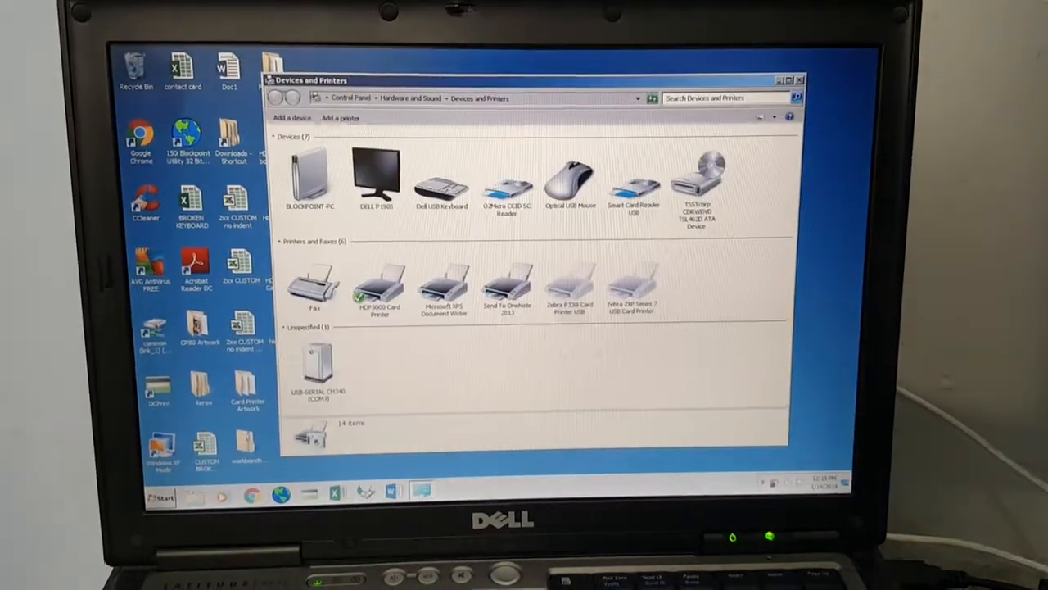
right_click(379, 293)
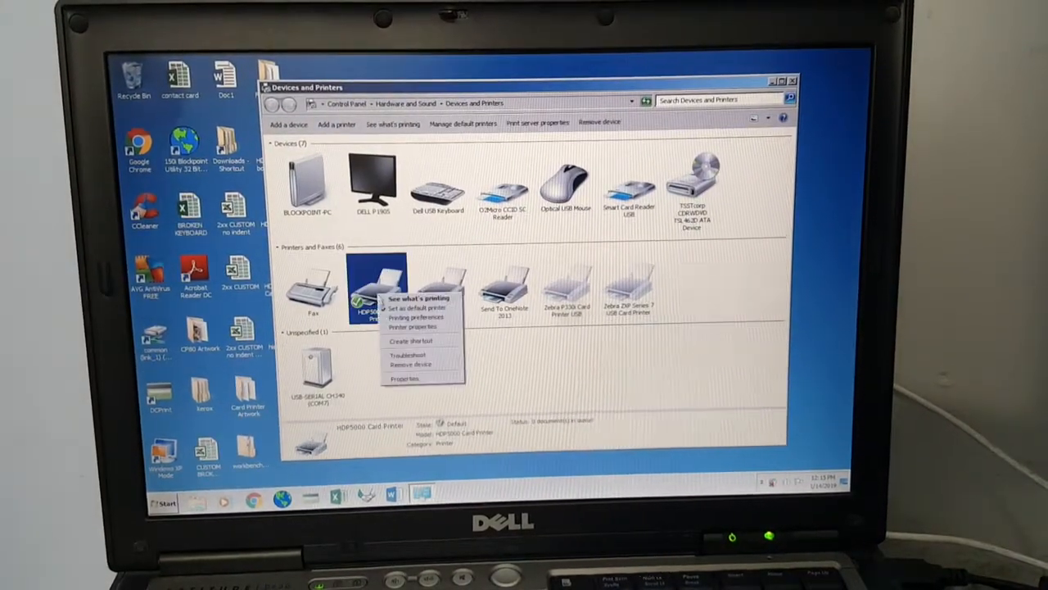
left_click(364, 310)
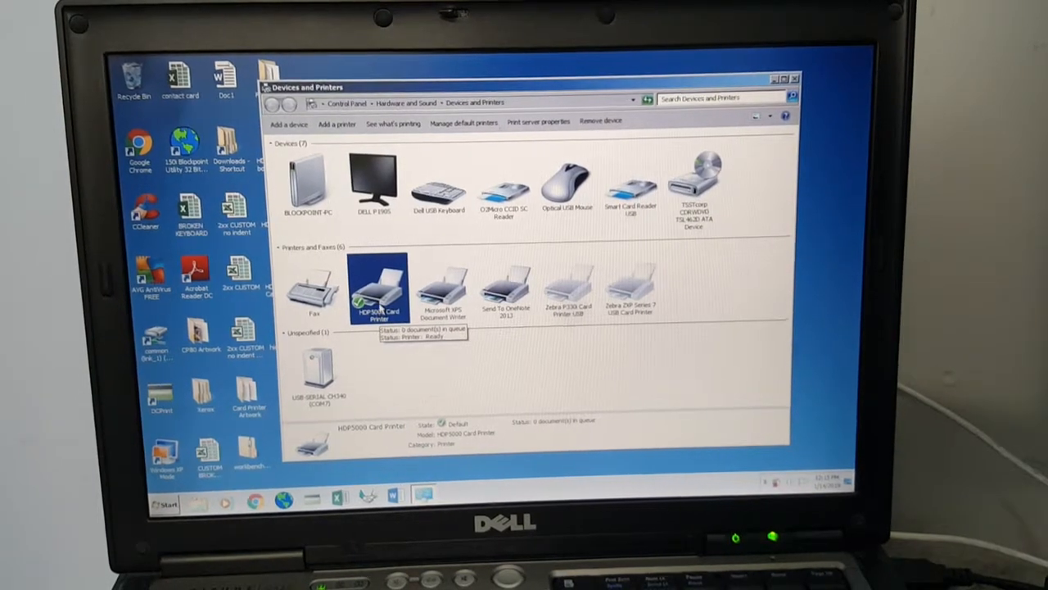
right_click(374, 296)
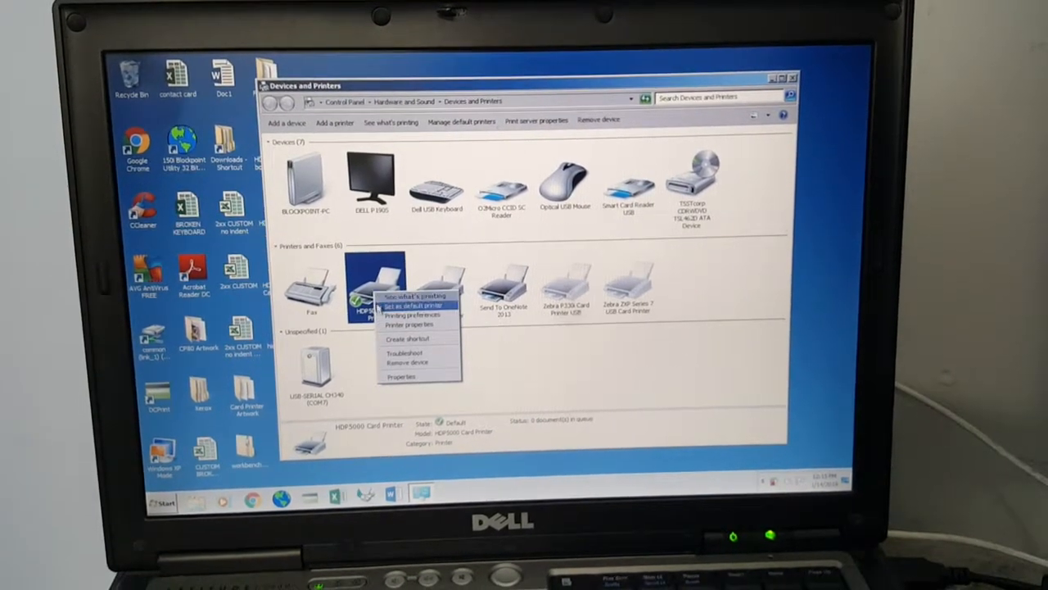
left_click(408, 317)
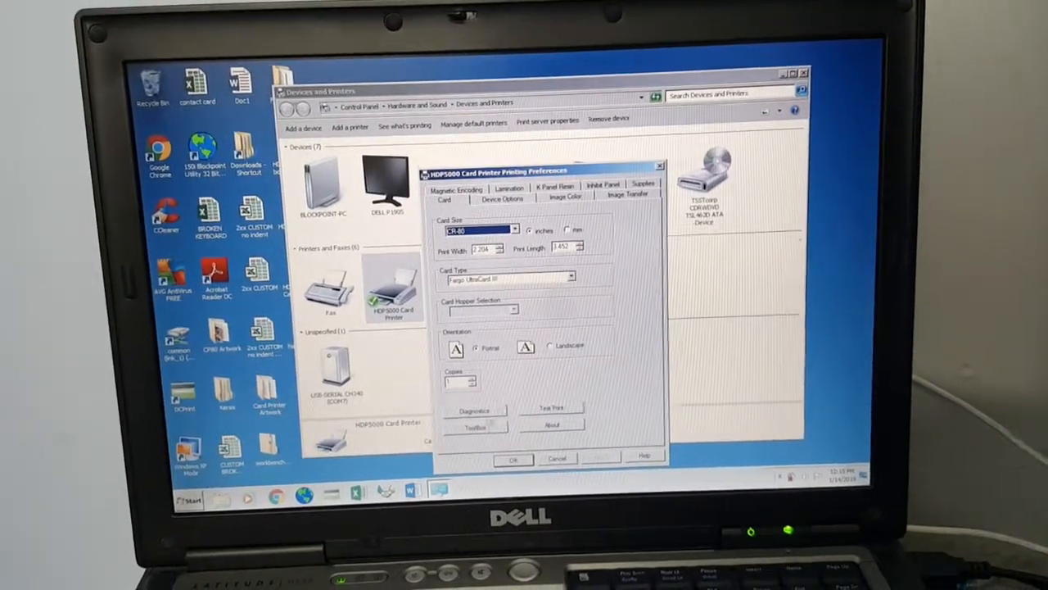
Launch the ToolBox from Printing Preferences and go to the Calibrate Ribbon page
left_click(479, 426)
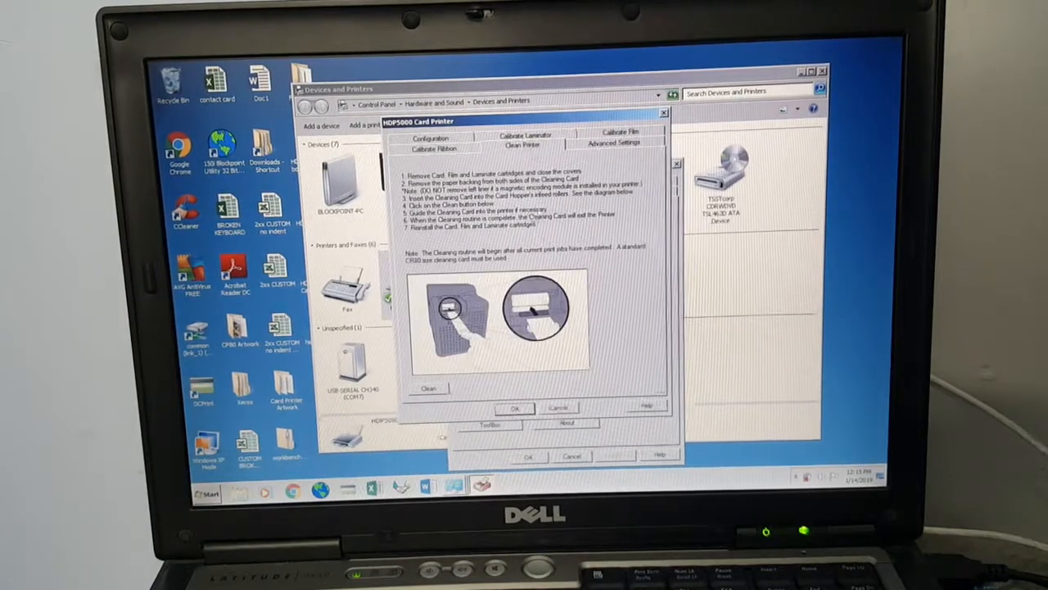
left_click(439, 152)
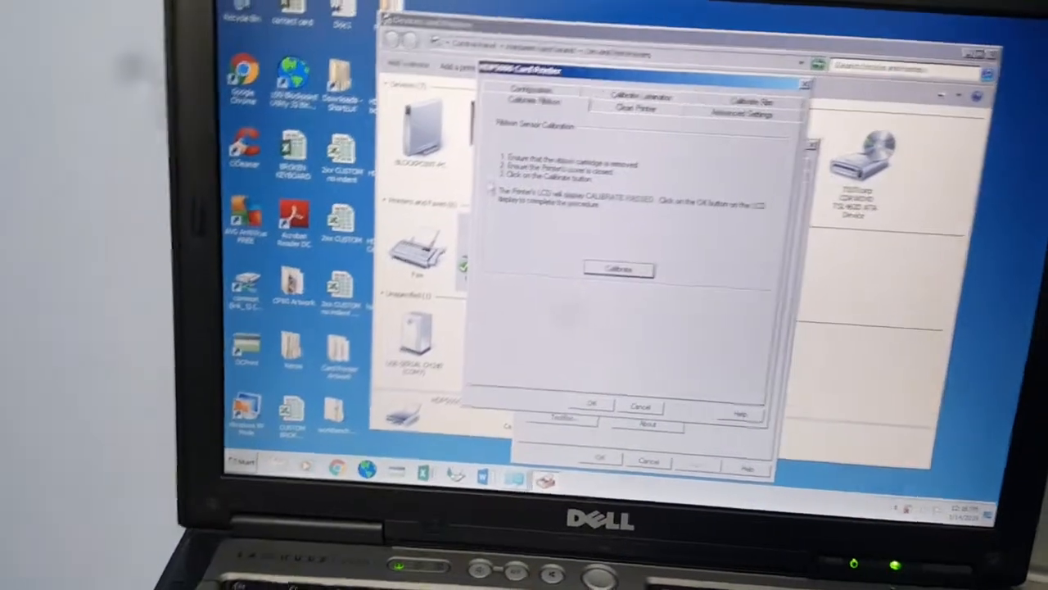
Start the ribbon sensor calibration and wait for CALIBRATE PASSED on the printer LCD
left_click(625, 268)
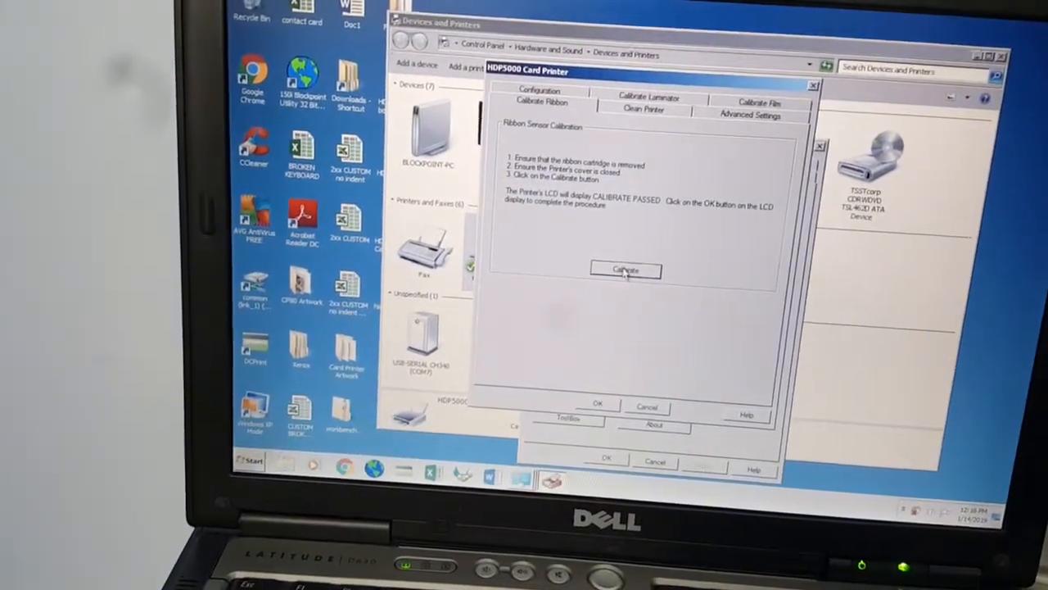